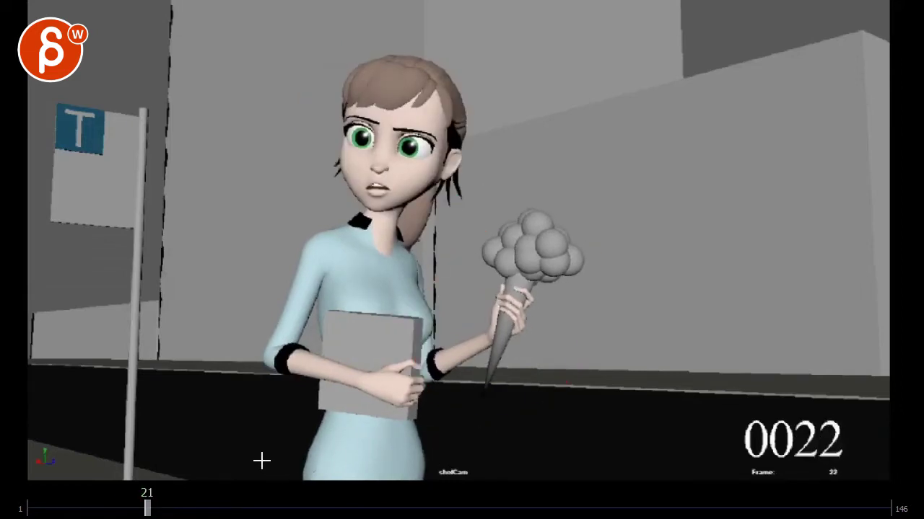
Play the shot through from frame 1 and scrub to frame 27 to review the character's turn toward the camera.
key("Left")
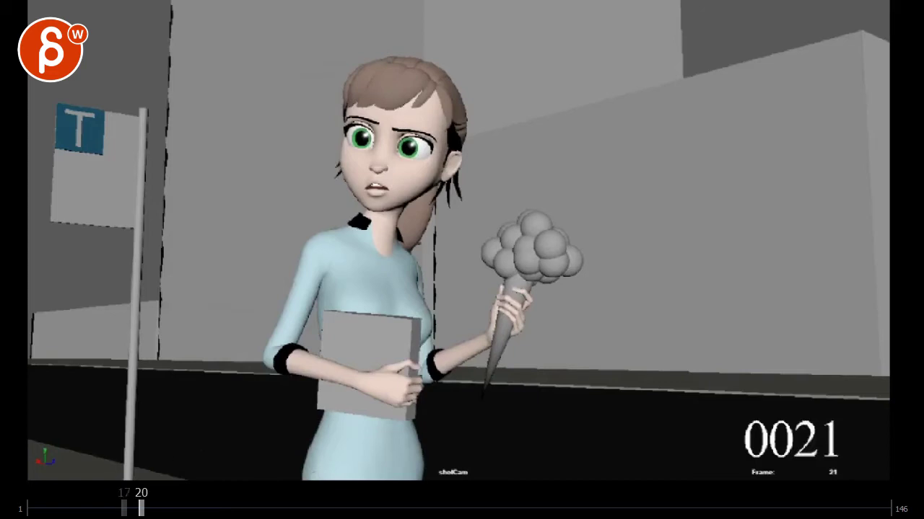
left_click_drag(128, 510, 11, 515)
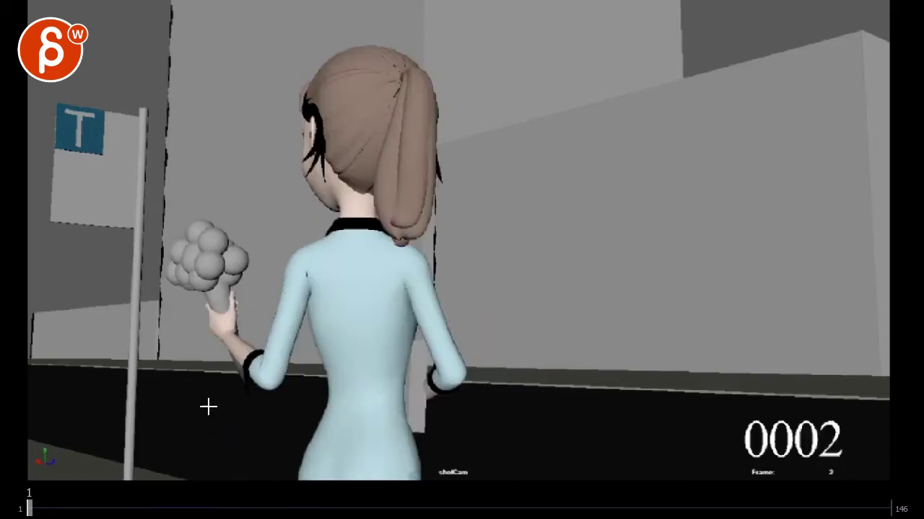
key("space")
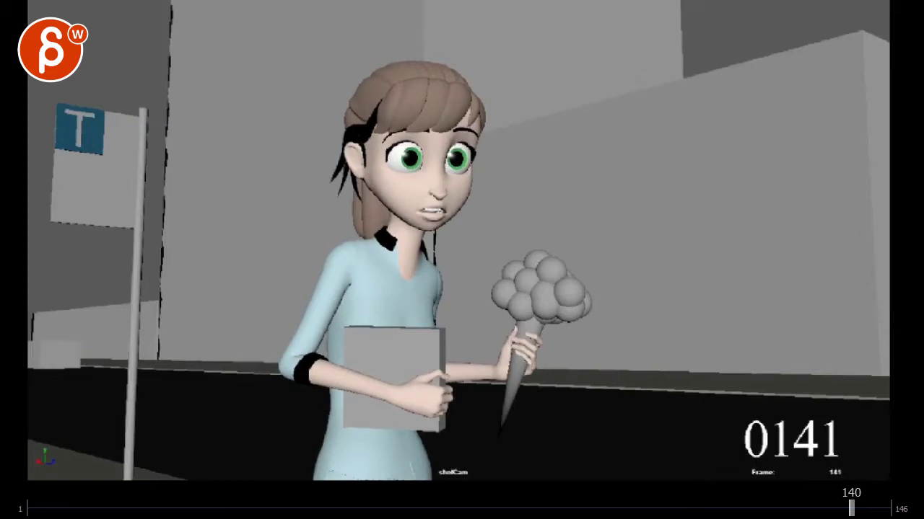
left_click_drag(35, 513, 183, 509)
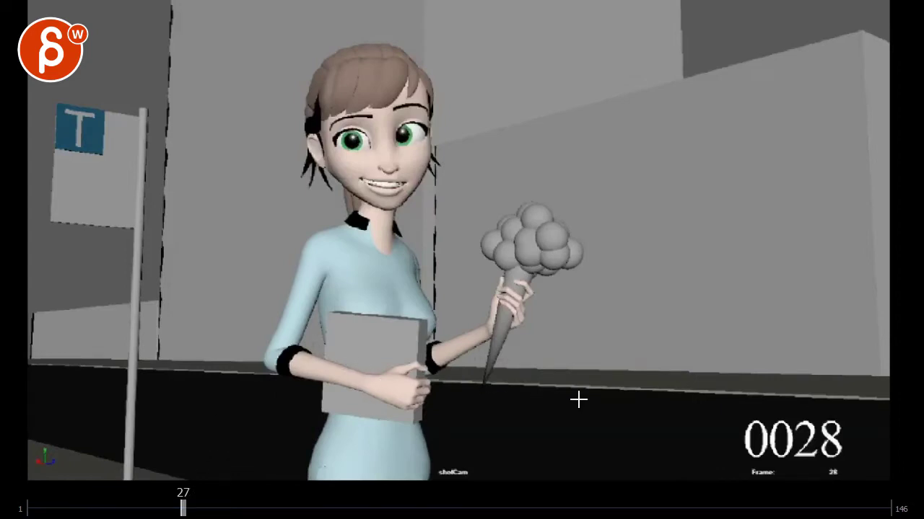
Draw red lines across the hips and lower skirt on frame 27, and undo the vertical body line on frame 28.
left_click_drag(579, 399, 239, 387)
left_click_drag(422, 474, 317, 473)
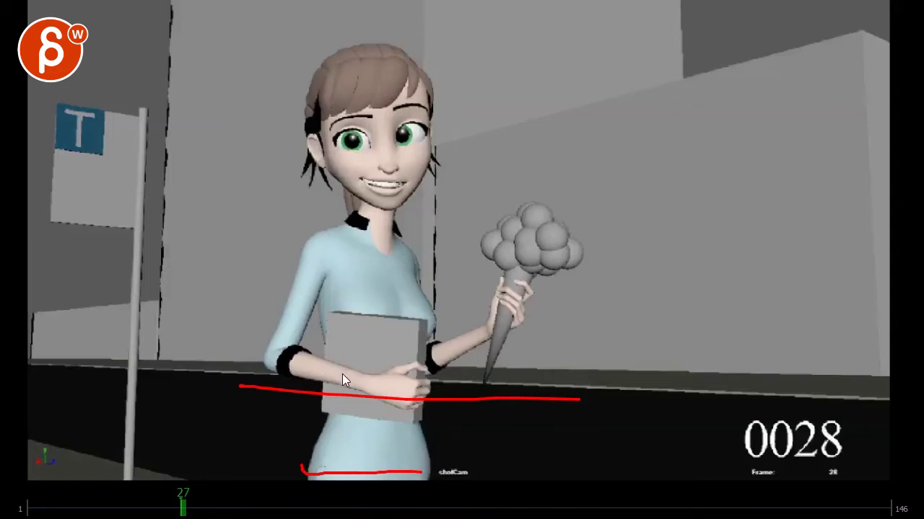
key("alt+period")
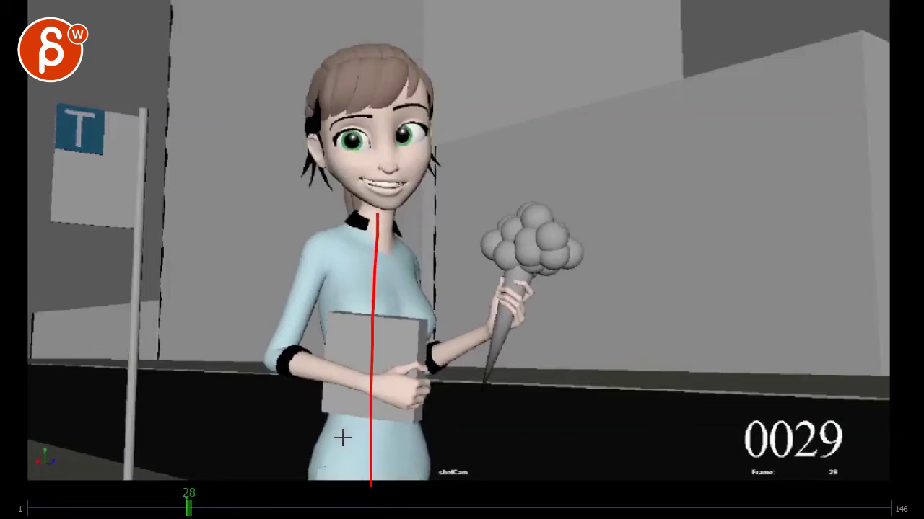
key("ctrl+z")
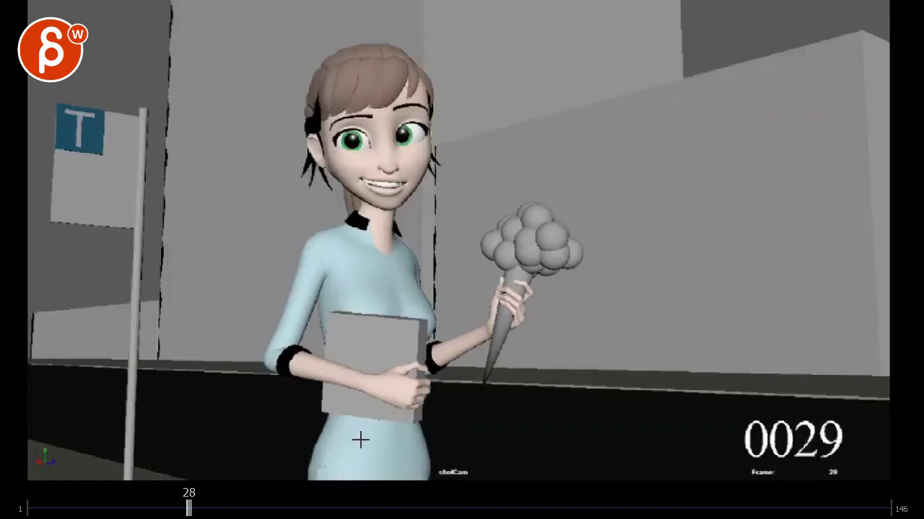
On frame 1, sketch a red arrow pointing at the character's hip and curved lines beside and over her head.
key("Left")
key("Left")
key("Left")
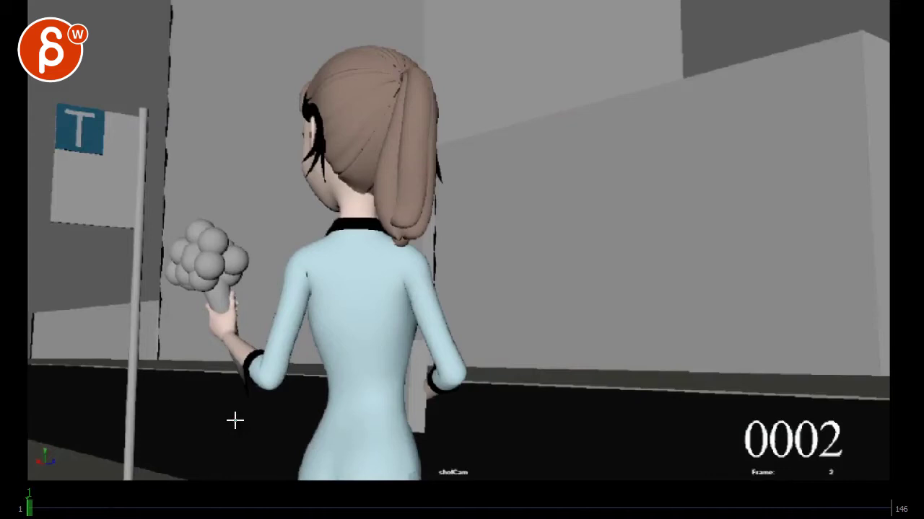
left_click_drag(233, 421, 295, 478)
left_click_drag(33, 505, 266, 503)
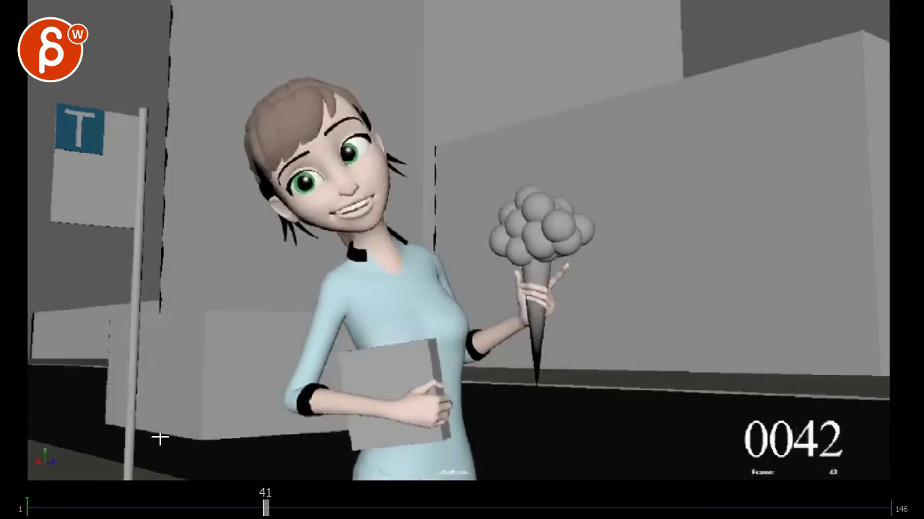
left_click_drag(65, 507, 32, 505)
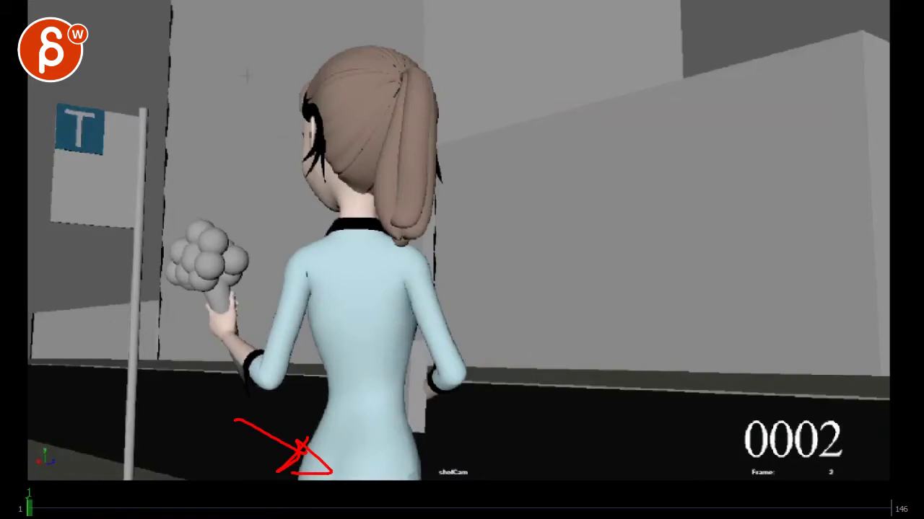
mouse_move(249, 64)
left_mouse_down()
mouse_move(253, 211)
mouse_move(238, 85)
left_mouse_up()
left_click_drag(338, 64, 348, 210)
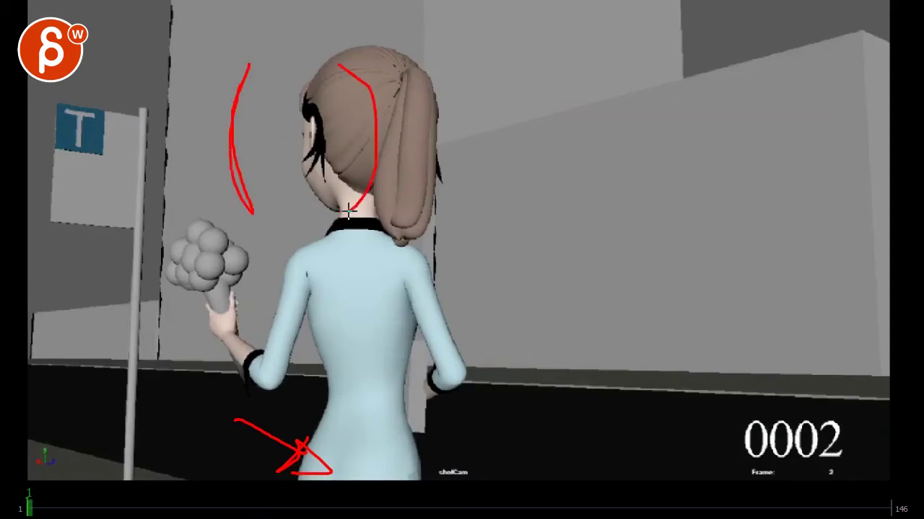
Sketch a red motion stroke beside the character's shoulder on frame 44 and a short vertical stroke beside her on frame 133.
left_click_drag(40, 514, 280, 512)
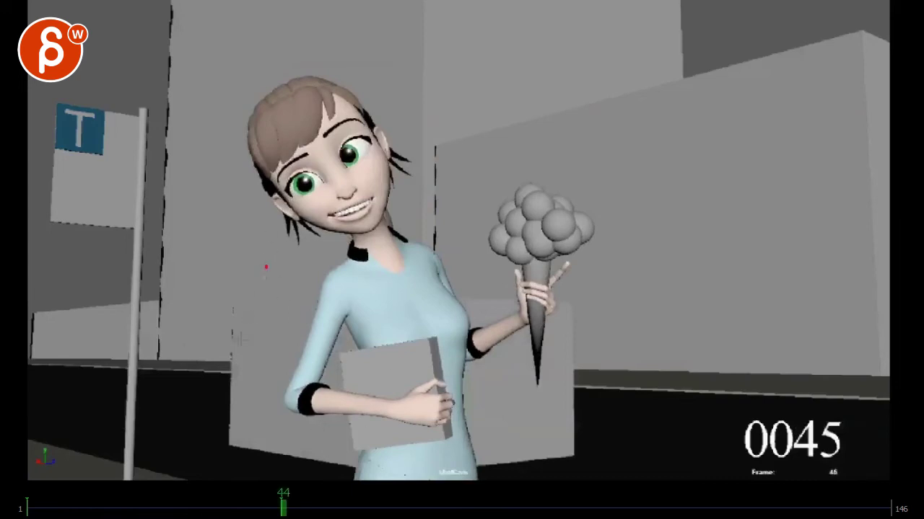
mouse_move(266, 267)
left_mouse_down()
mouse_move(306, 408)
mouse_move(276, 434)
mouse_move(326, 355)
left_mouse_up()
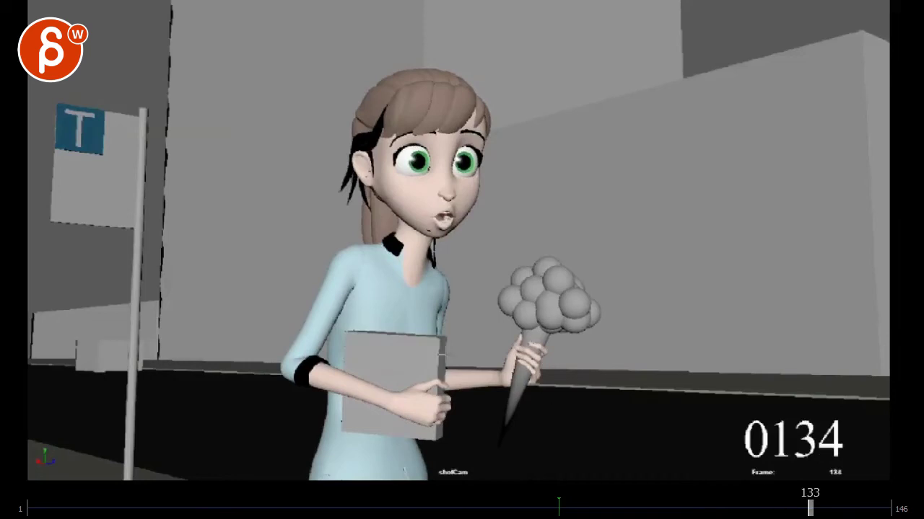
left_click_drag(258, 244, 259, 215)
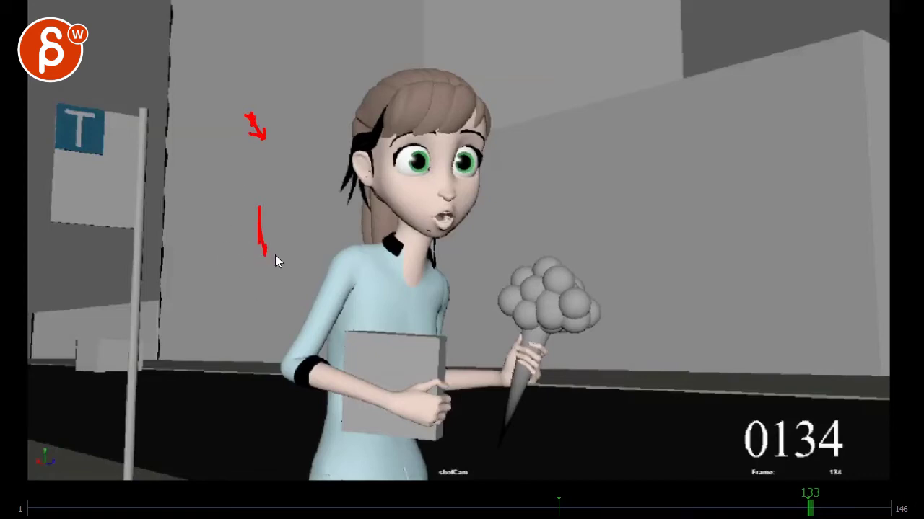
key("Right")
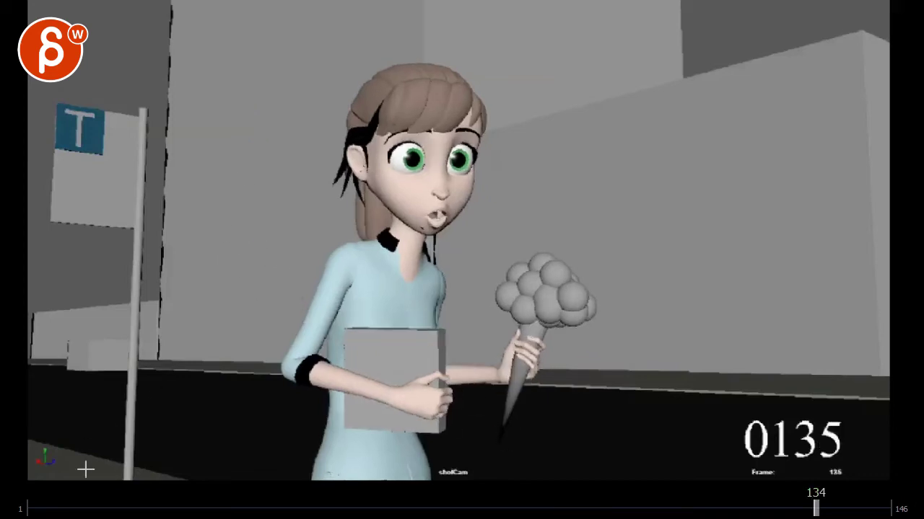
Play the opening of the shot and scrub between frame 5 and the smiling pose to examine the turn.
left_click_drag(54, 509, 135, 483)
key("space")
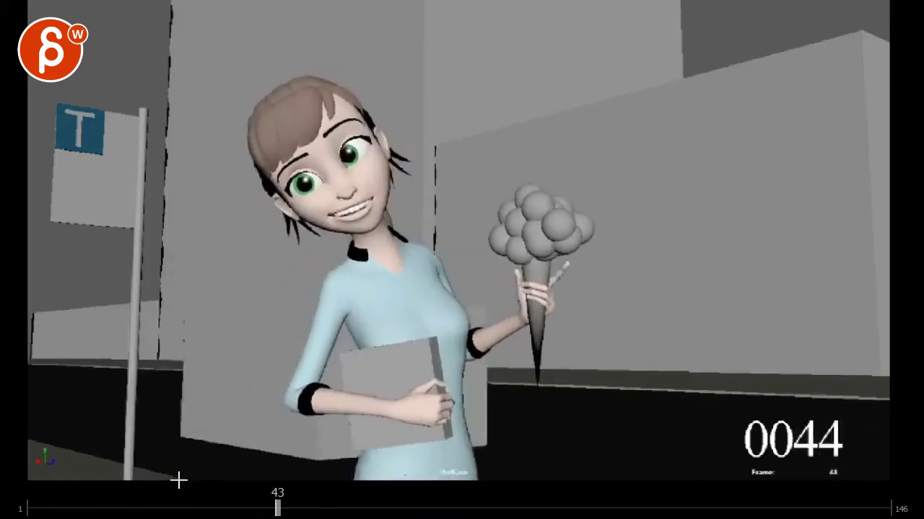
key("space")
left_click_drag(319, 512, 52, 512)
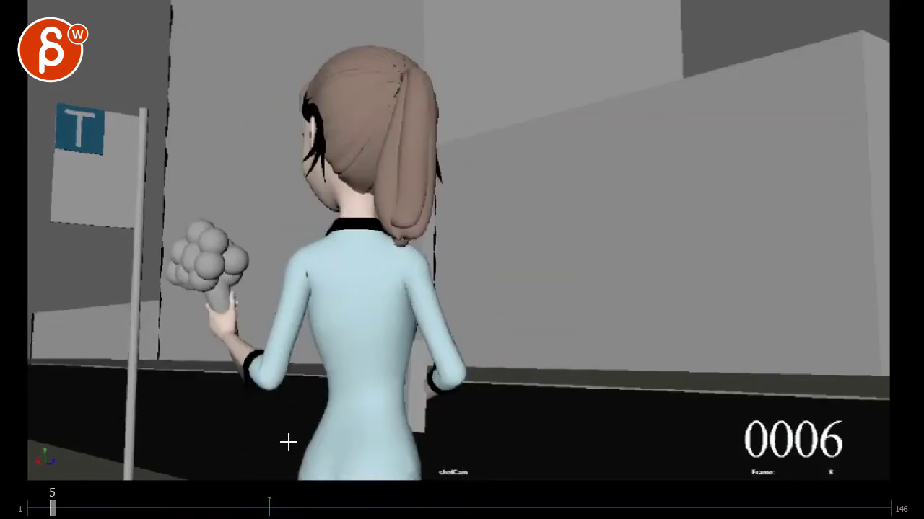
left_click_drag(204, 511, 295, 511)
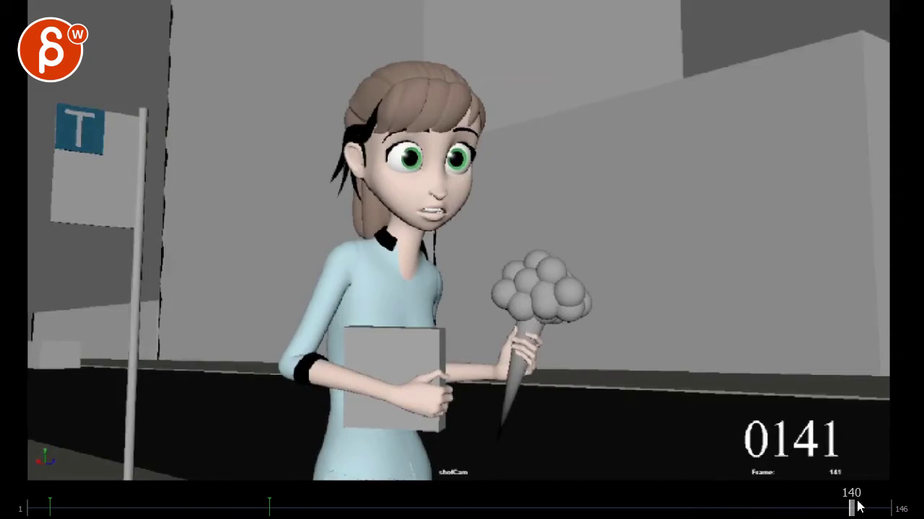
On frame 131, mark the shoulders in red and sketch the forearm and folder in a raised position.
left_click_drag(858, 508, 798, 508)
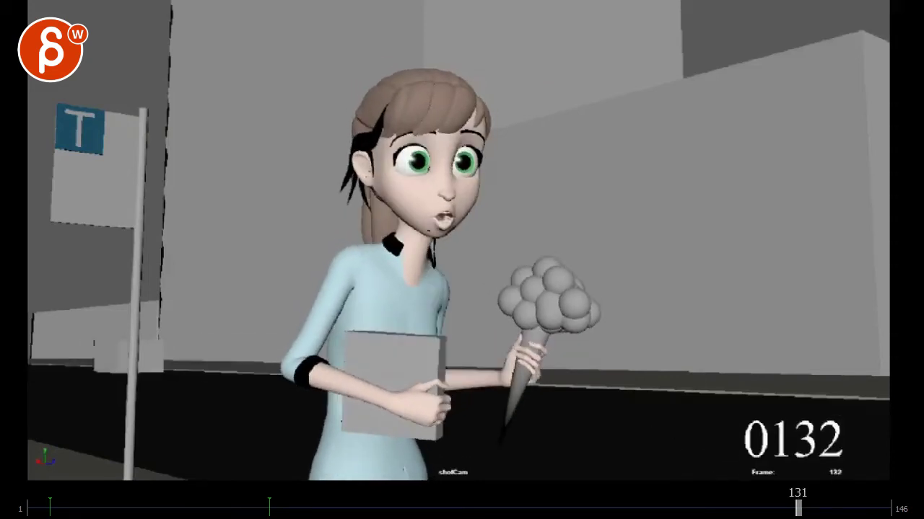
left_click(386, 244)
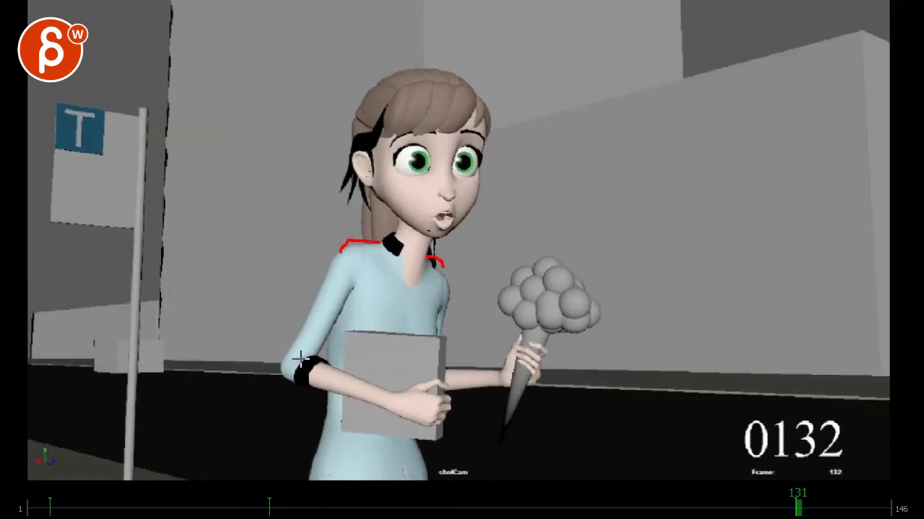
left_click_drag(300, 360, 401, 369)
left_click_drag(324, 380, 406, 374)
mouse_move(365, 365)
left_mouse_down()
mouse_move(364, 328)
mouse_move(368, 375)
left_mouse_up()
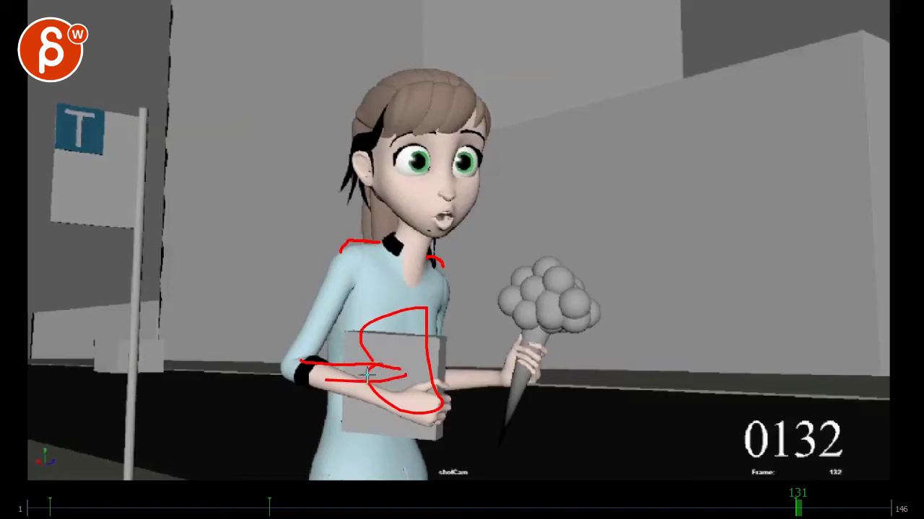
Sketch the other forearm and the bouquet closer to the body in red, and clear the annotations.
mouse_move(445, 360)
left_mouse_down()
mouse_move(507, 342)
mouse_move(499, 348)
mouse_move(529, 372)
left_mouse_up()
mouse_move(499, 309)
left_mouse_down()
mouse_move(477, 259)
mouse_move(486, 266)
left_mouse_up()
left_click_drag(513, 359, 525, 425)
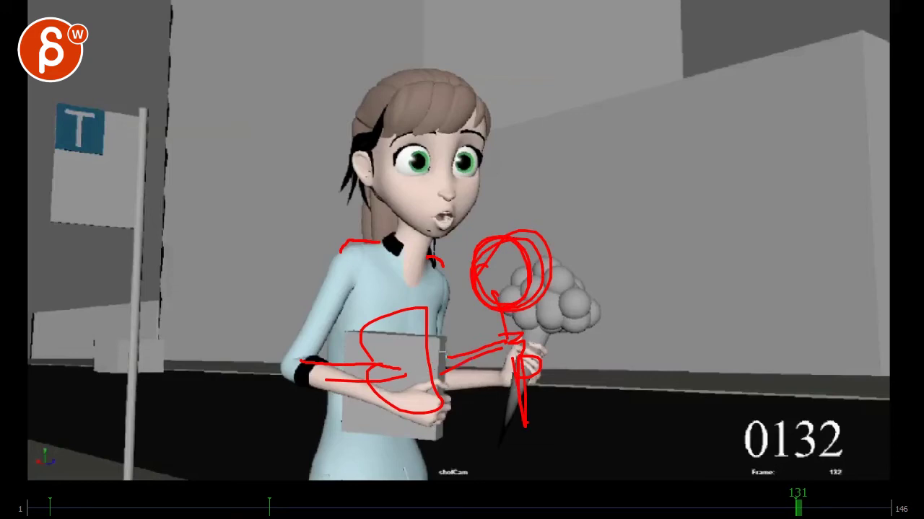
key("Delete")
key("Right")
Scrub back and forth between the smiling pose and the end of the shot to compare the arm, folder and bouquet positions.
mouse_move(797, 510)
left_mouse_down()
mouse_move(704, 516)
mouse_move(855, 510)
mouse_move(136, 510)
mouse_move(856, 511)
mouse_move(99, 511)
mouse_move(710, 511)
mouse_move(331, 511)
left_mouse_up()
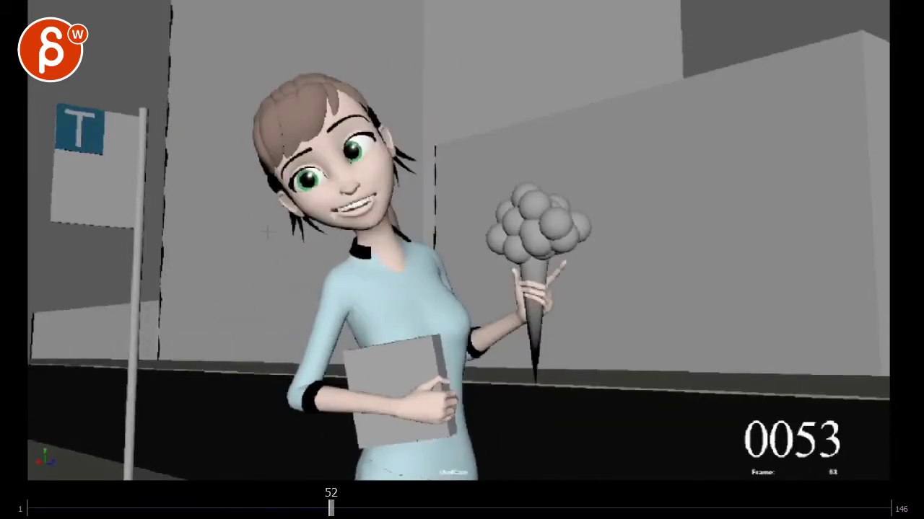
left_click_drag(299, 511, 138, 508)
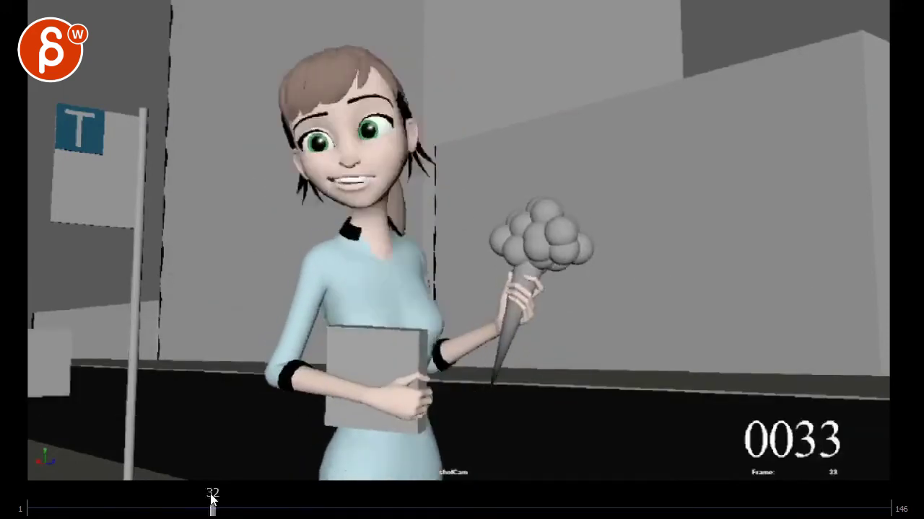
left_click_drag(212, 497, 809, 512)
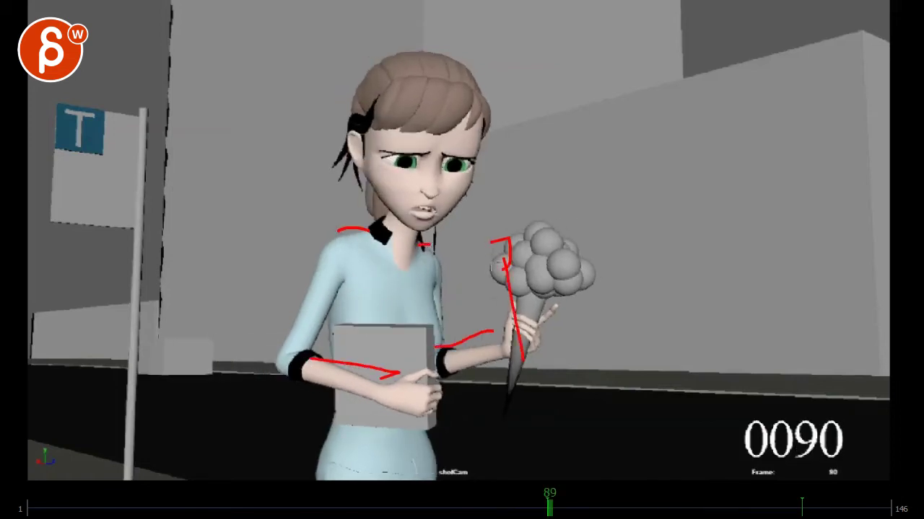
left_click_drag(549, 511, 830, 512)
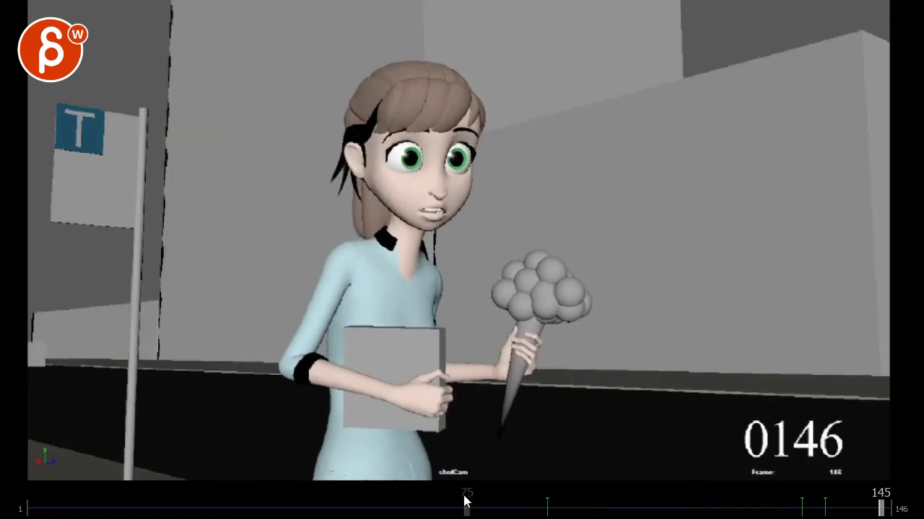
left_click(466, 505)
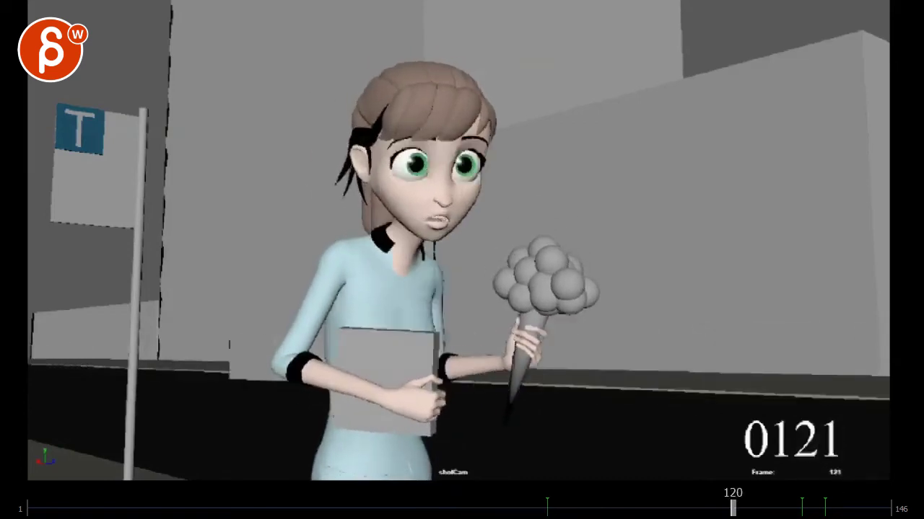
left_click_drag(732, 507, 70, 508)
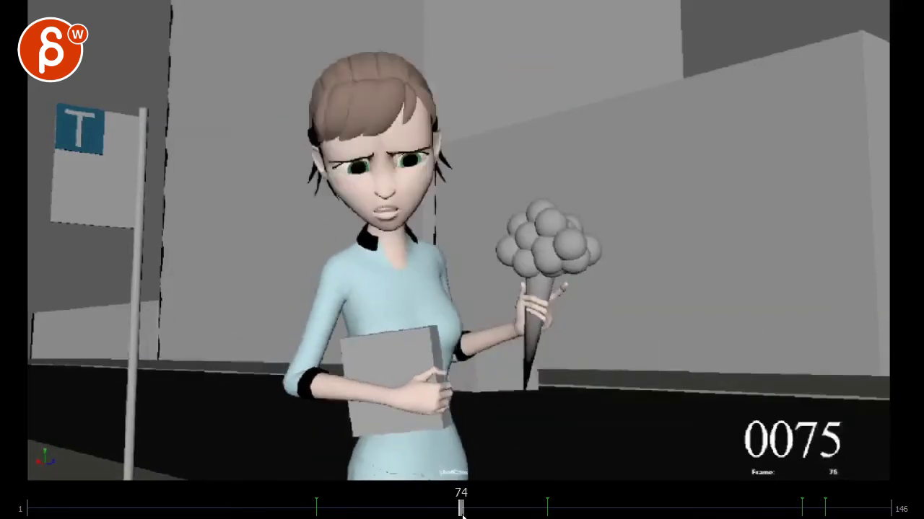
left_click(432, 510)
left_click_drag(432, 511, 450, 510)
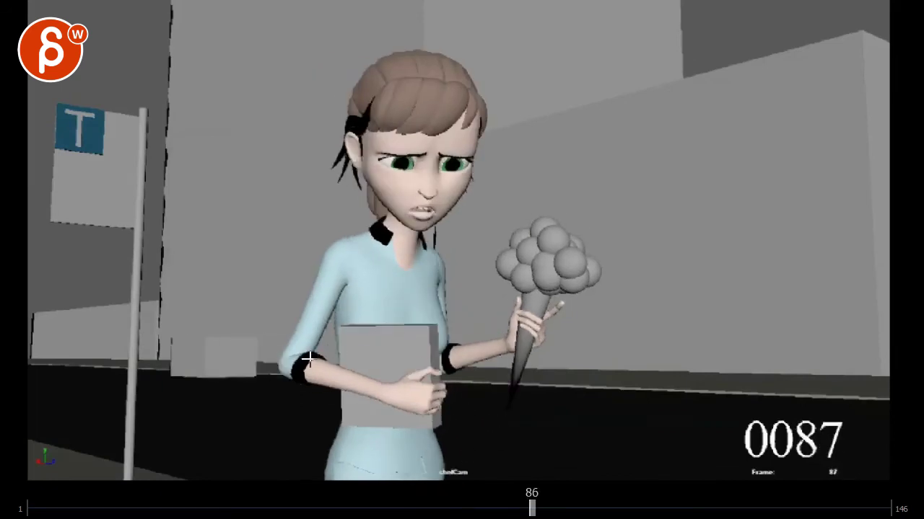
On frame 86, draw a red stroke from the sleeve cuff toward the folder and resume playback.
left_click_drag(308, 359, 408, 357)
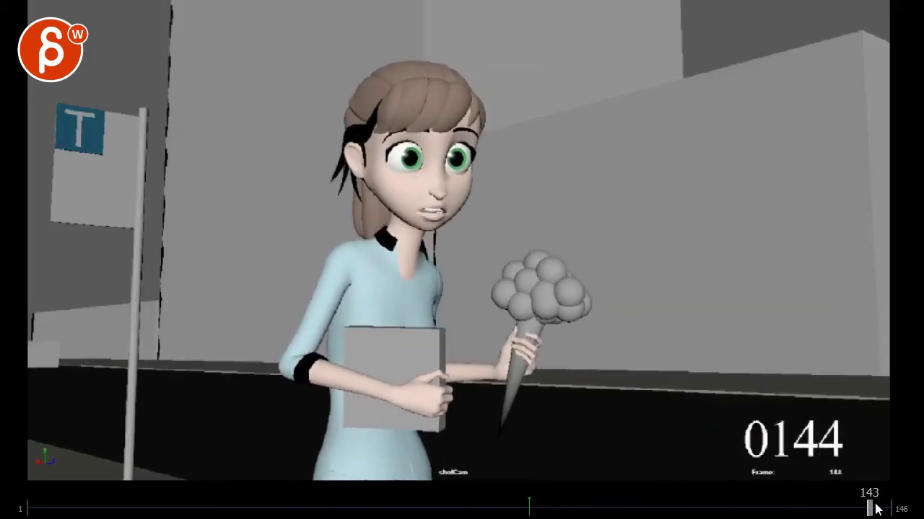
key("space")
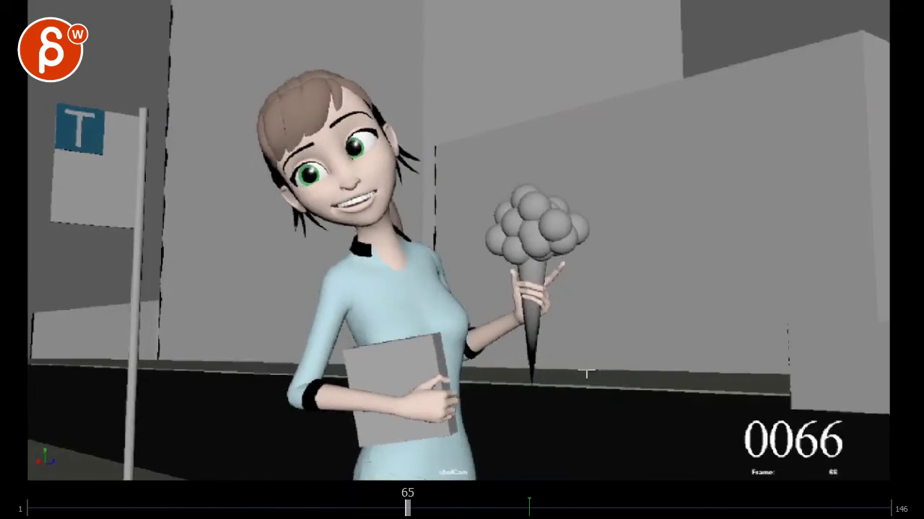
Circle the block passing in the background in red on frame 42, checking its movement through the shot.
left_click_drag(404, 510, 271, 507)
mouse_move(186, 368)
left_mouse_down()
mouse_move(178, 315)
mouse_move(190, 360)
left_mouse_up()
mouse_move(271, 507)
left_mouse_down()
mouse_move(429, 507)
mouse_move(329, 506)
left_mouse_up()
key("space")
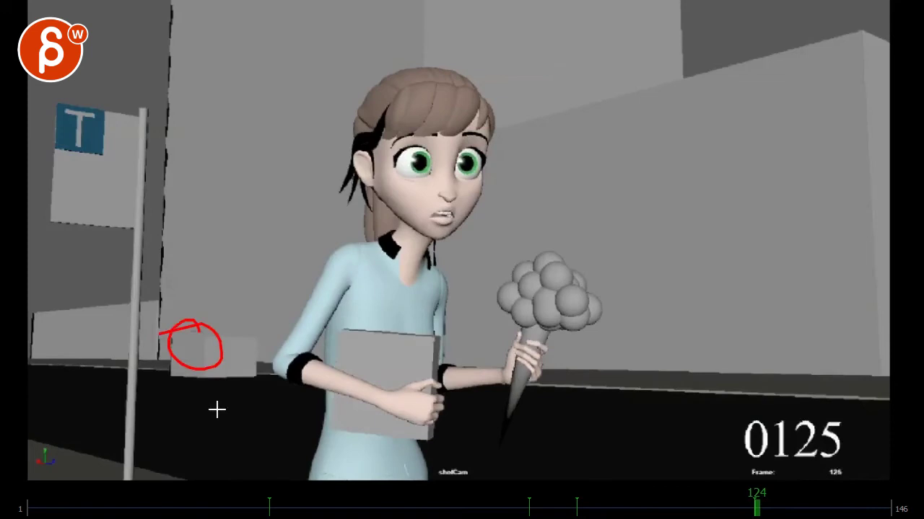
left_click_drag(165, 505, 270, 513)
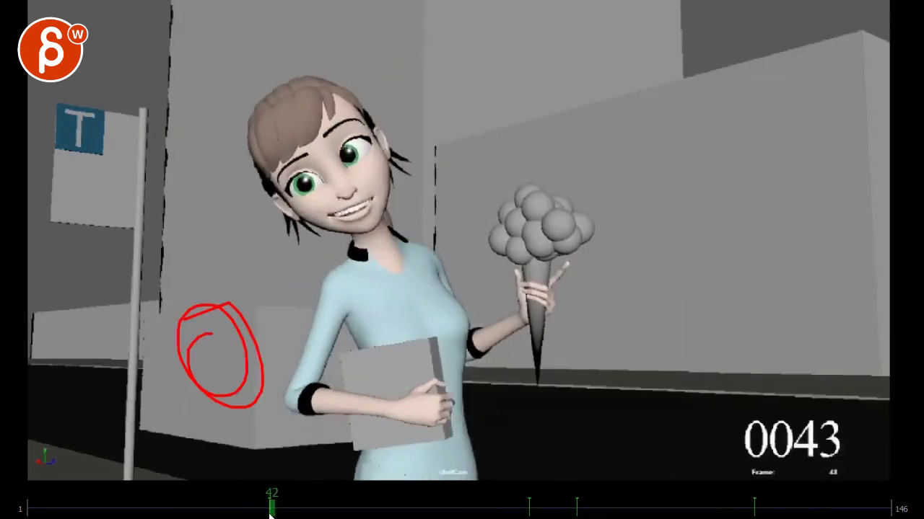
mouse_move(196, 384)
left_mouse_down()
mouse_move(208, 397)
mouse_move(243, 364)
left_mouse_up()
Play on from frame 42 and scrub to frame 55 to examine the motion behind the smiling pose.
key("space")
key("space")
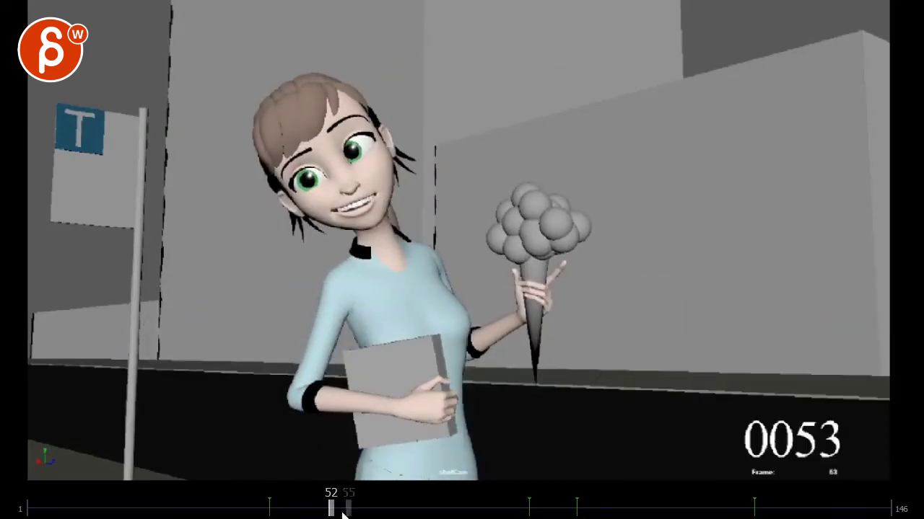
mouse_move(343, 514)
left_mouse_down()
mouse_move(171, 508)
mouse_move(348, 509)
left_mouse_up()
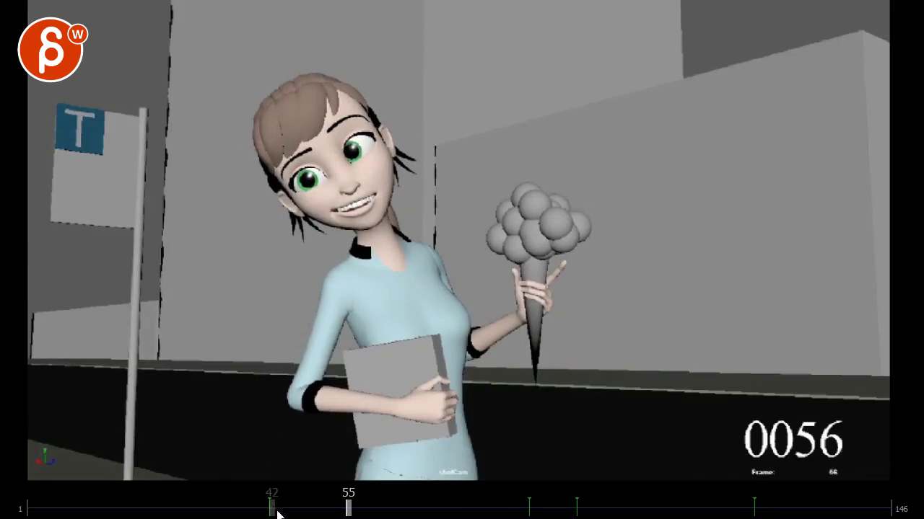
On frame 47, draw a red line from the character's eye toward the sign pole and a curved stroke down across the pole.
left_click_drag(277, 513, 301, 511)
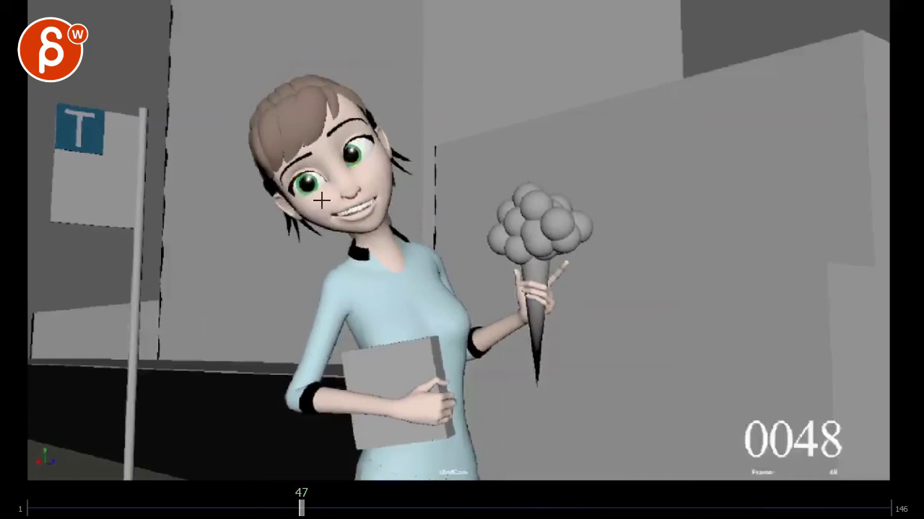
mouse_move(205, 278)
left_mouse_down()
mouse_move(97, 383)
mouse_move(114, 368)
left_mouse_up()
left_click_drag(311, 175, 102, 334)
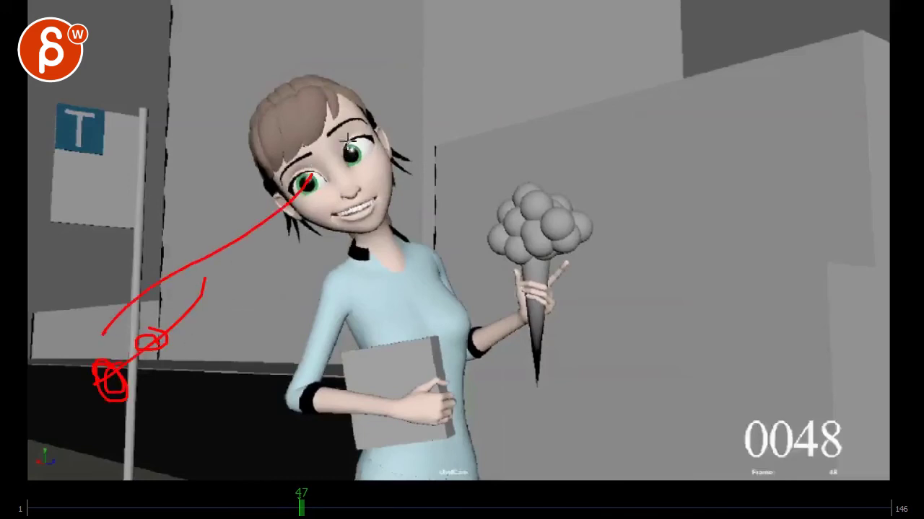
Mark the iris of the eye nearer the bouquet in red on frame 48, comparing it with frame 49.
key("Right")
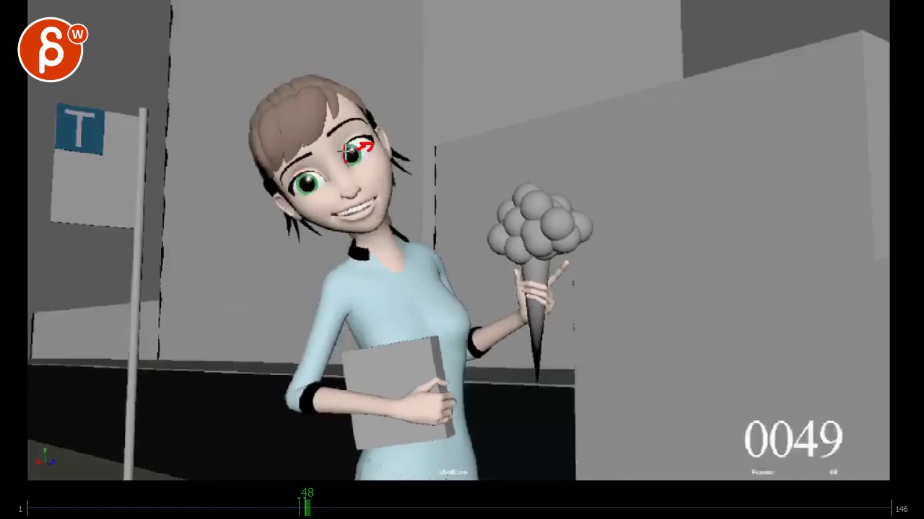
key("Right")
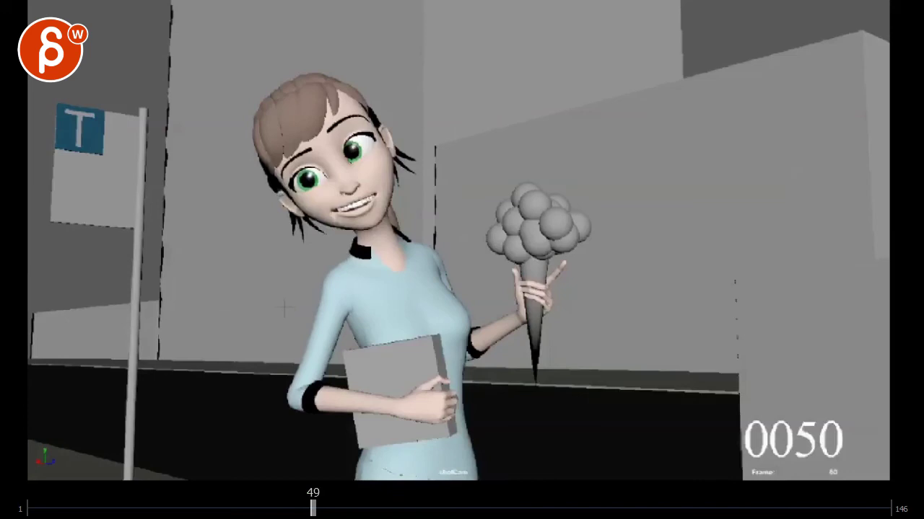
key("Left")
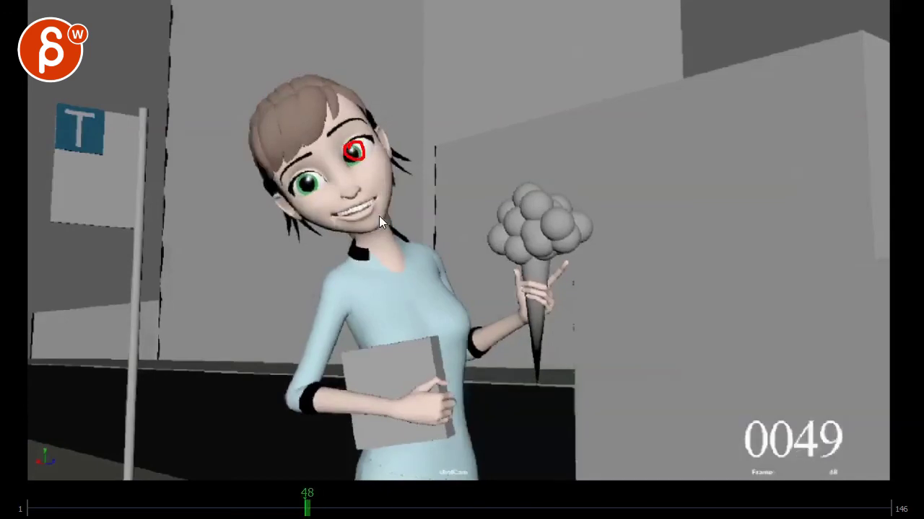
key("Right")
key("Left")
On frame 23, circle the character's eyes and brows in red.
left_click_drag(307, 510, 159, 510)
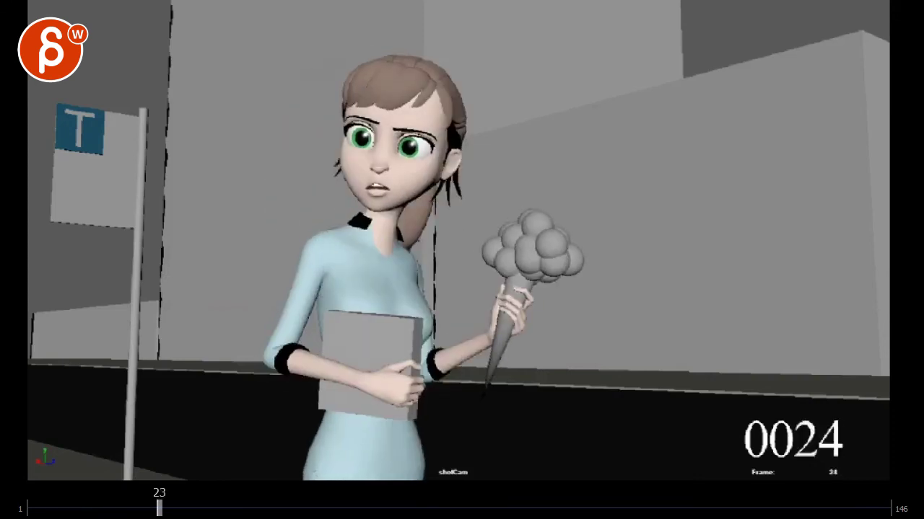
mouse_move(334, 124)
left_mouse_down()
mouse_move(432, 148)
mouse_move(339, 137)
left_mouse_up()
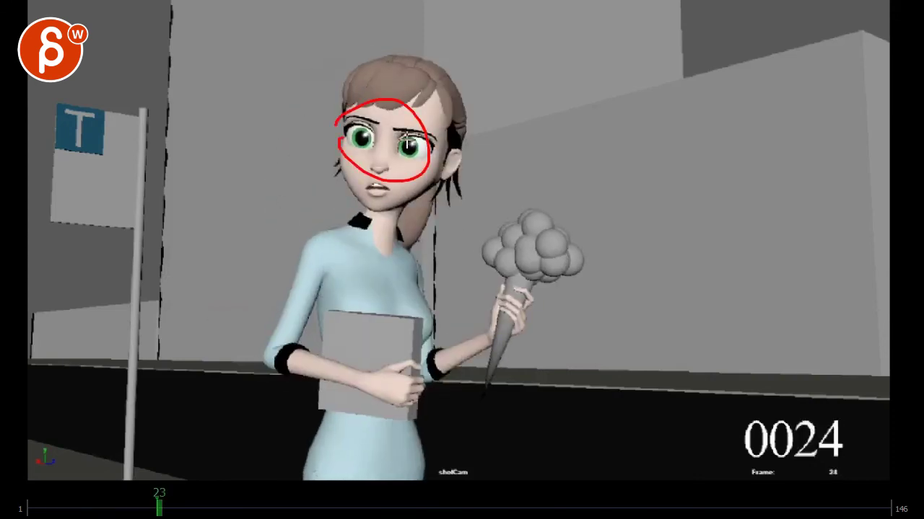